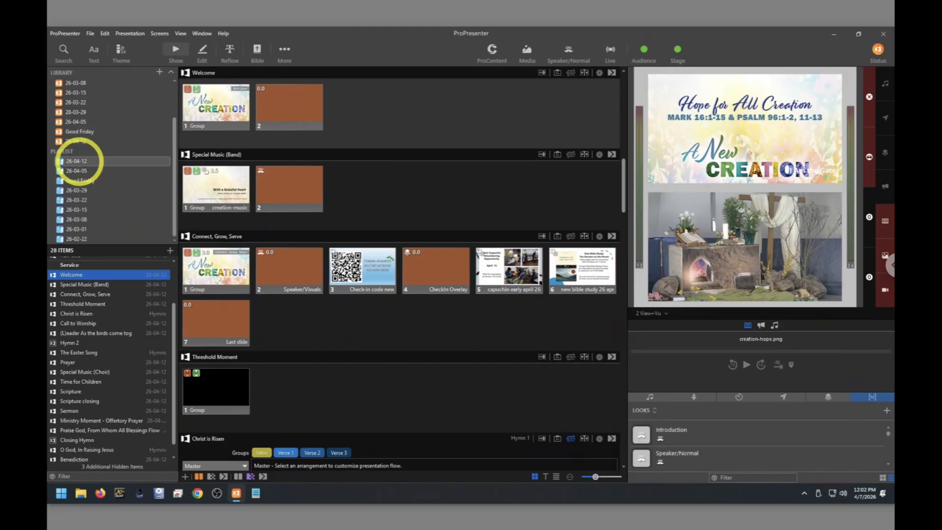
- Open the Sermon item of the 26-04-12 playlist and select its Sermon title slide
{"action": "left_click", "coordinate": [86, 161]}
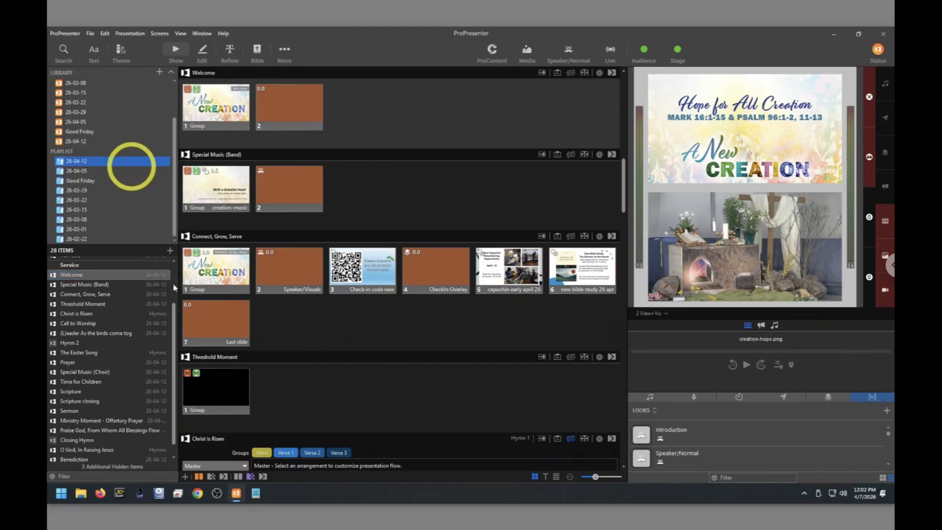
{"action": "left_click", "coordinate": [68, 412]}
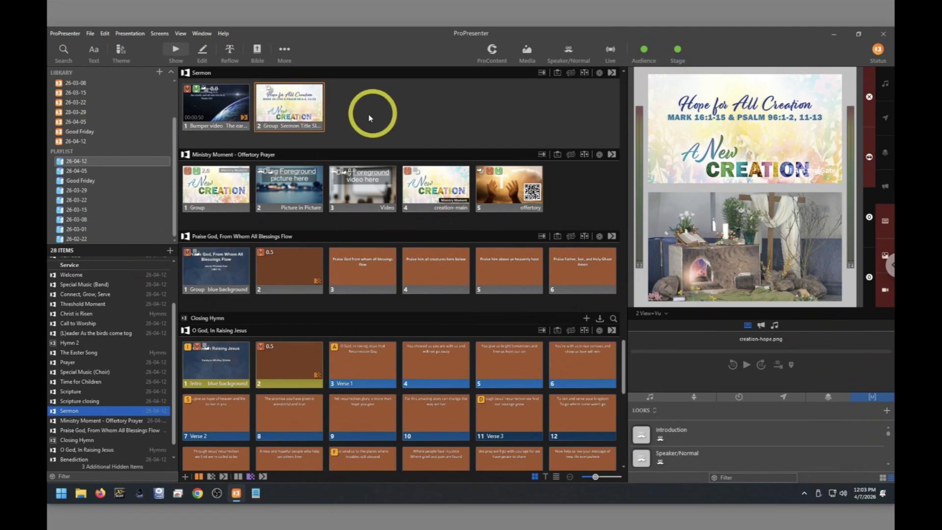
{"action": "left_click", "coordinate": [284, 106]}
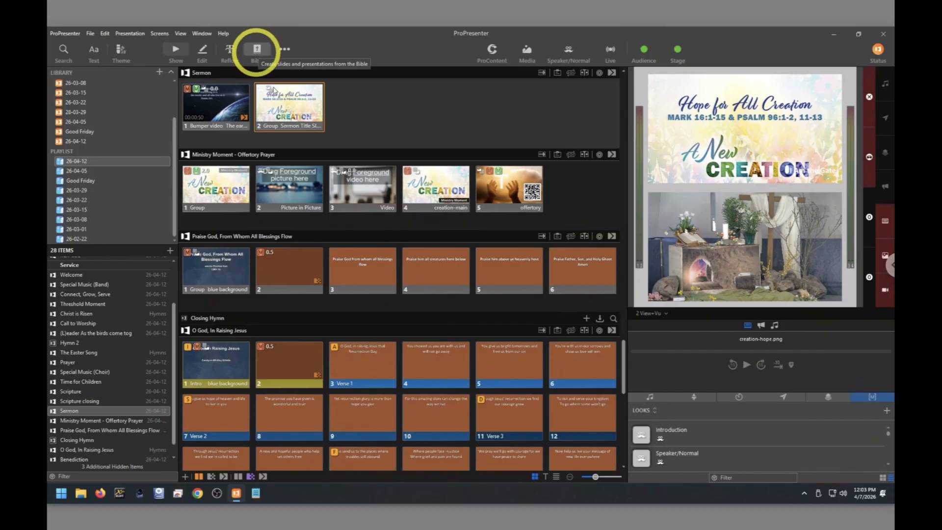
- Open the Bible tool, then switch to Notepad and copy the reference "Psalms 80:8" from the note
{"action": "left_click", "coordinate": [257, 49]}
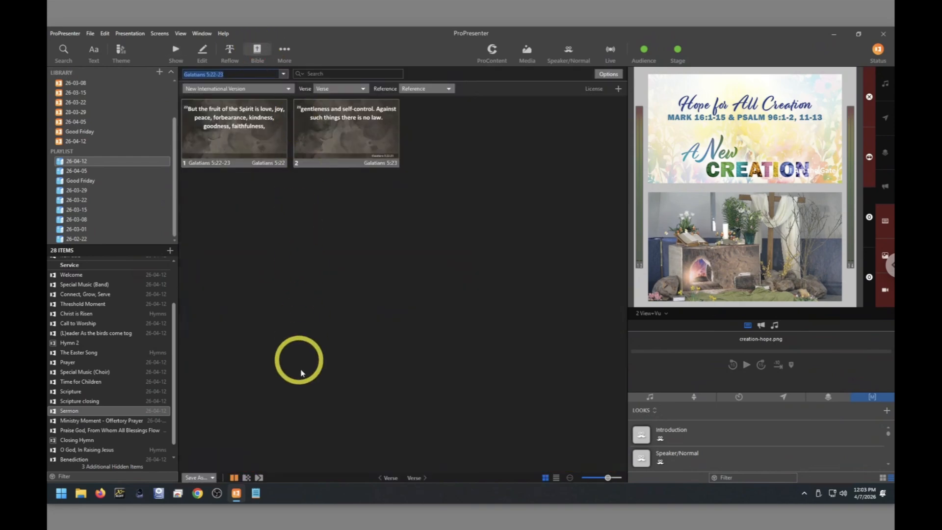
{"action": "left_click", "coordinate": [255, 497]}
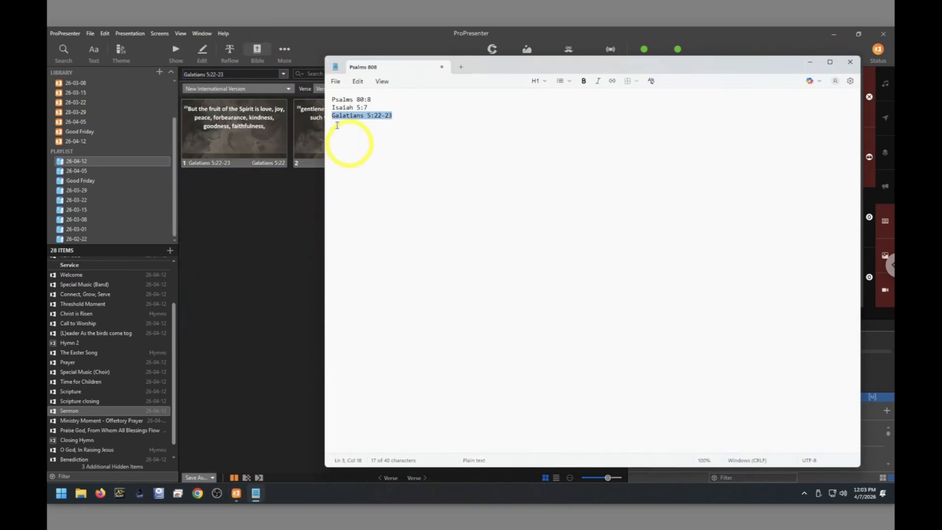
{"action": "triple_click", "coordinate": [342, 100]}
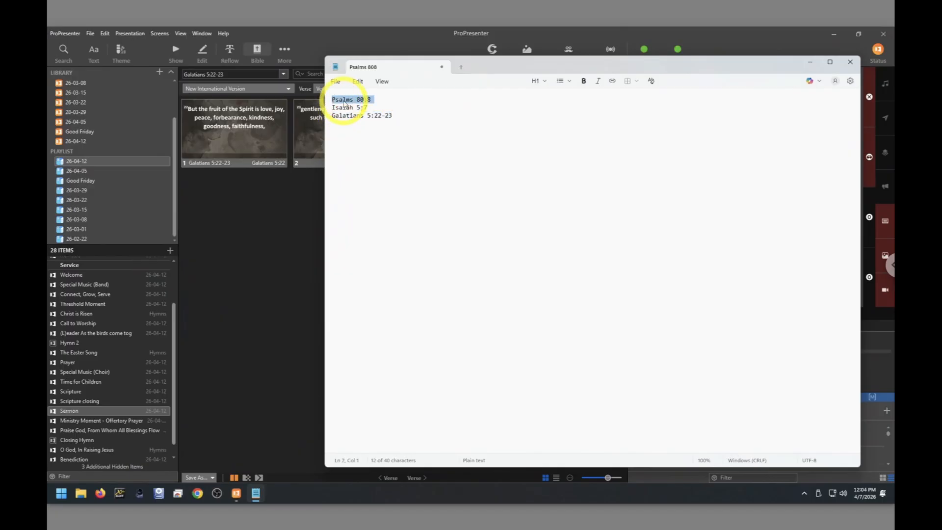
{"action": "key", "text": "ctrl+c"}
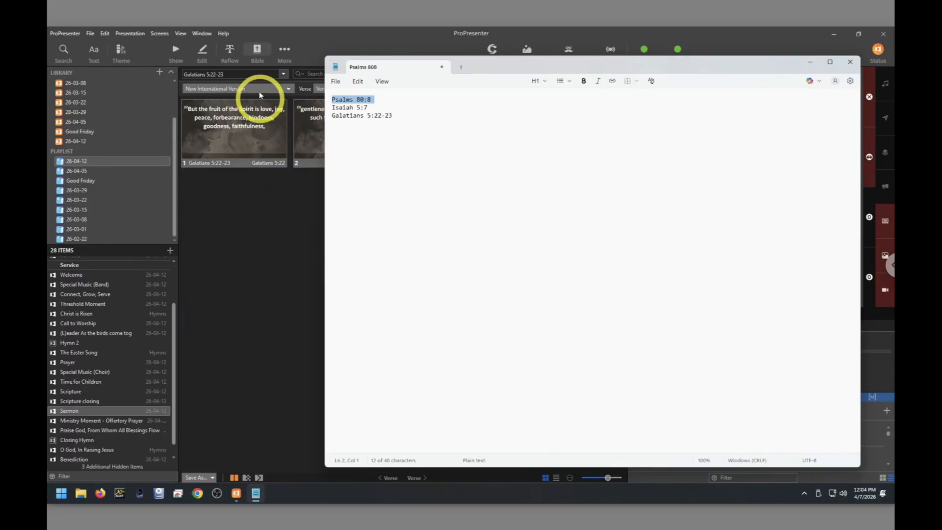
- Look up Psalms 80:8 in the New International Version and copy its slide to the selected Sermon presentation
{"action": "left_click", "coordinate": [242, 77]}
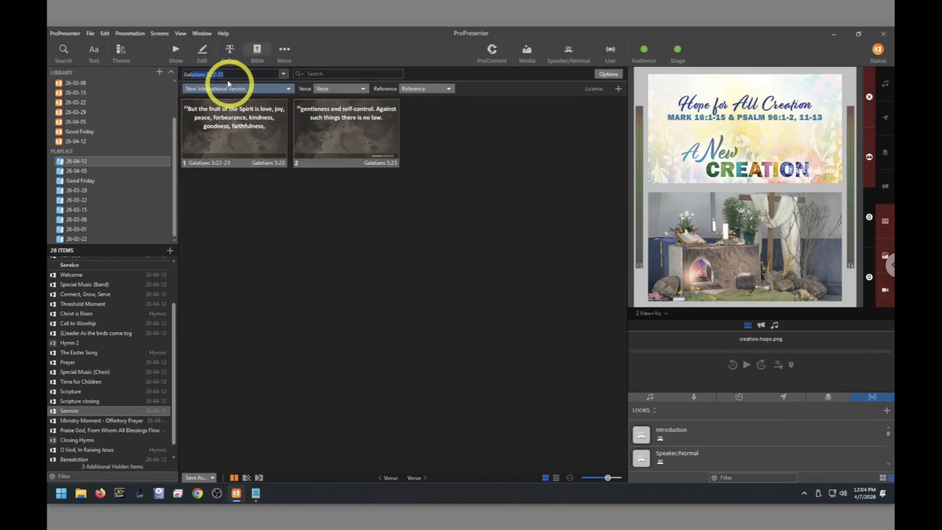
{"action": "left_click", "coordinate": [227, 75]}
{"action": "left_click_drag", "start_coordinate": [227, 75], "coordinate": [186, 74]}
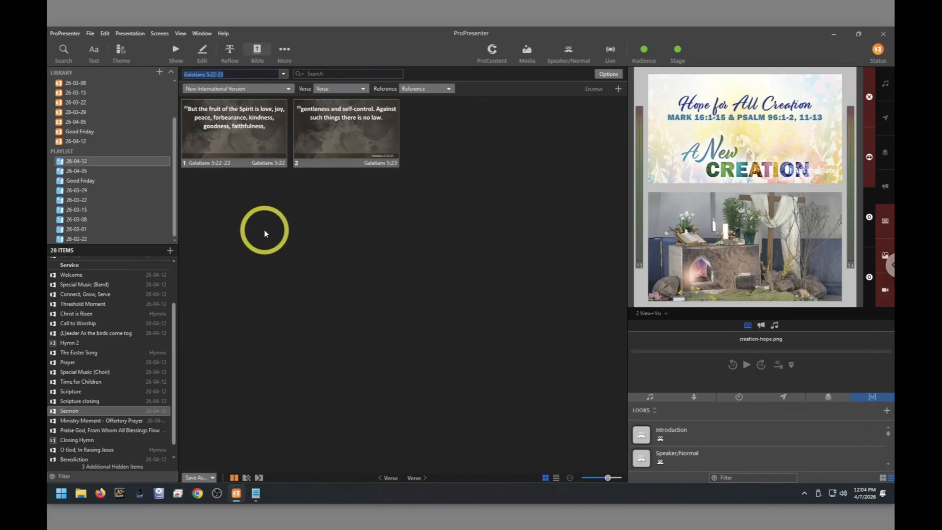
{"action": "key", "text": "ctrl+v"}
{"action": "key", "text": "Return"}
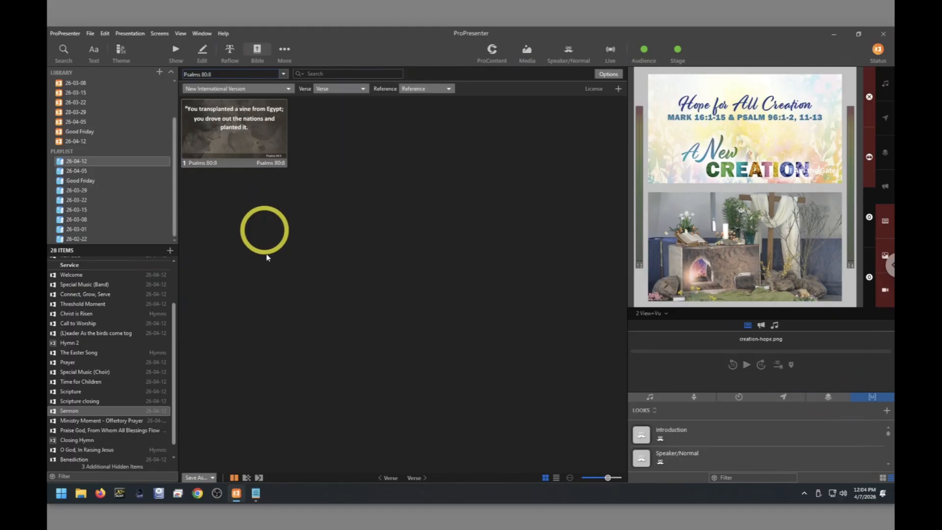
{"action": "left_click", "coordinate": [203, 479]}
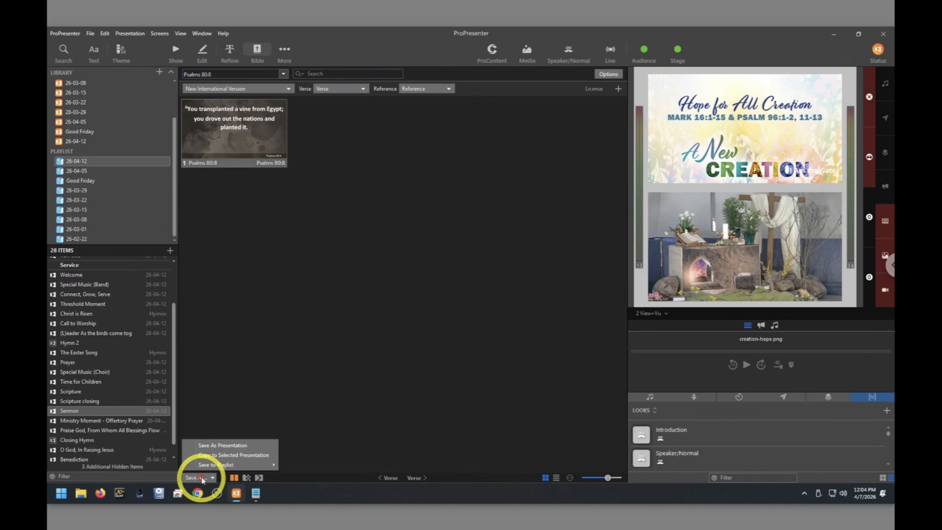
{"action": "left_click", "coordinate": [219, 455]}
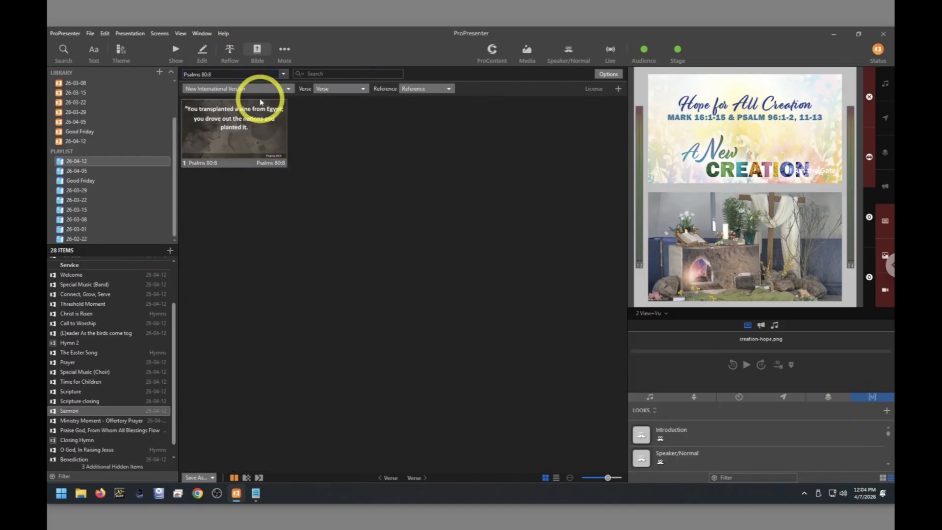
- Switch to Notepad and copy the reference "Isaiah 5:7" from the note
{"action": "left_click", "coordinate": [255, 493]}
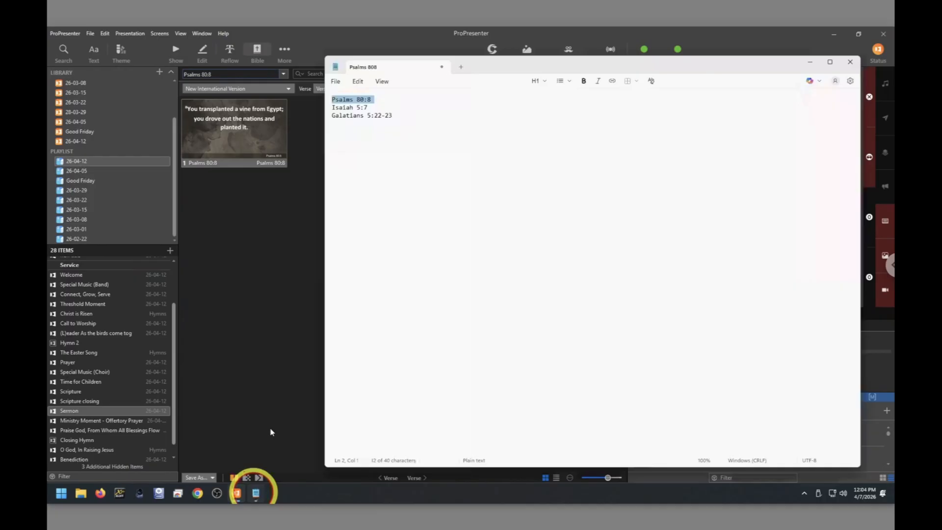
{"action": "triple_click", "coordinate": [344, 107]}
{"action": "key", "text": "ctrl+c"}
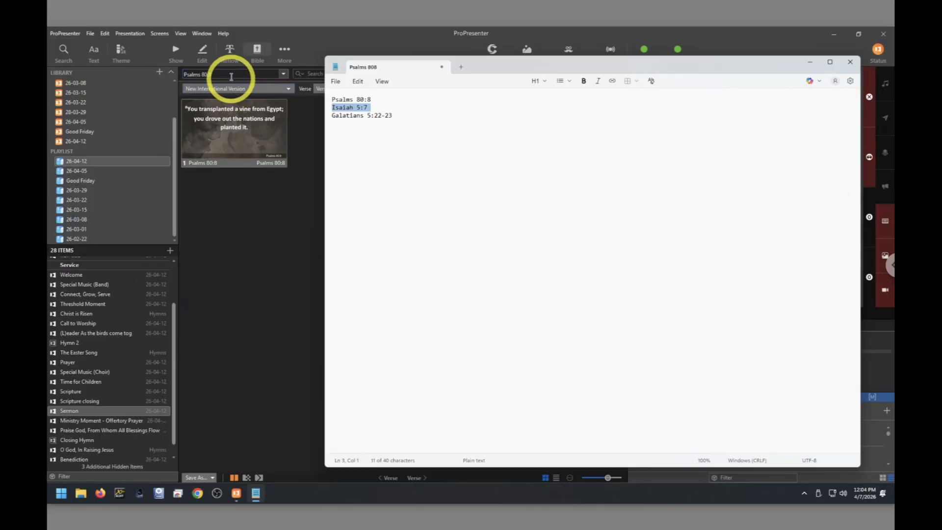
- Back in ProPresenter, look up Isaiah 5:7 and copy its slides to the selected Sermon presentation
{"action": "left_click", "coordinate": [231, 75]}
{"action": "key", "text": "ctrl+a"}
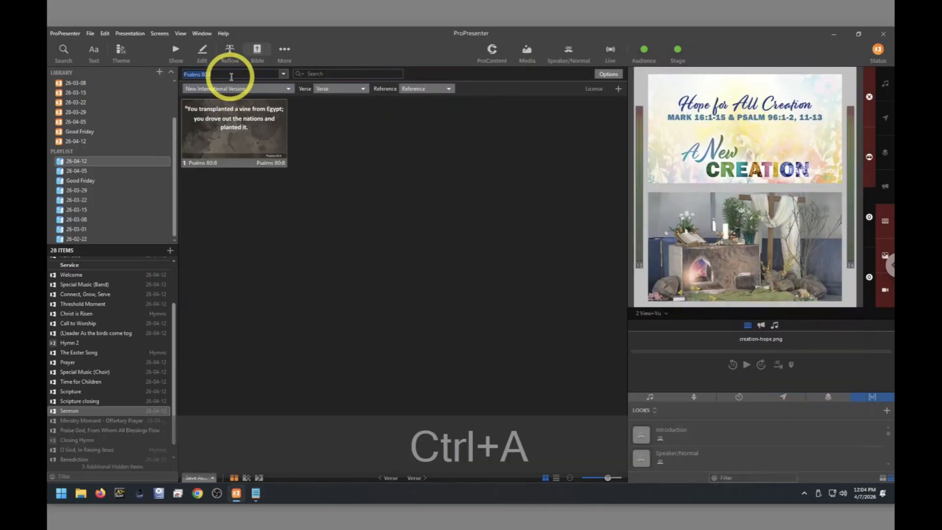
{"action": "key", "text": "ctrl+v"}
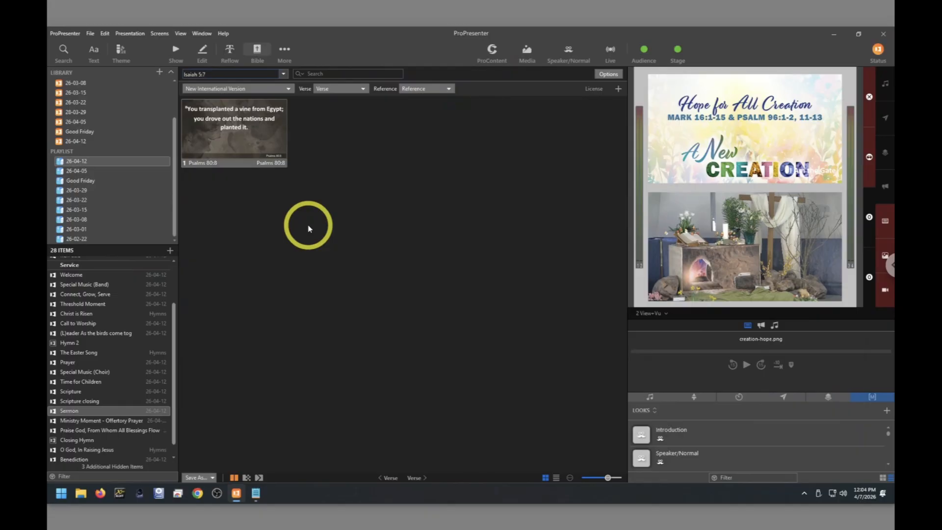
{"action": "key", "text": "Return"}
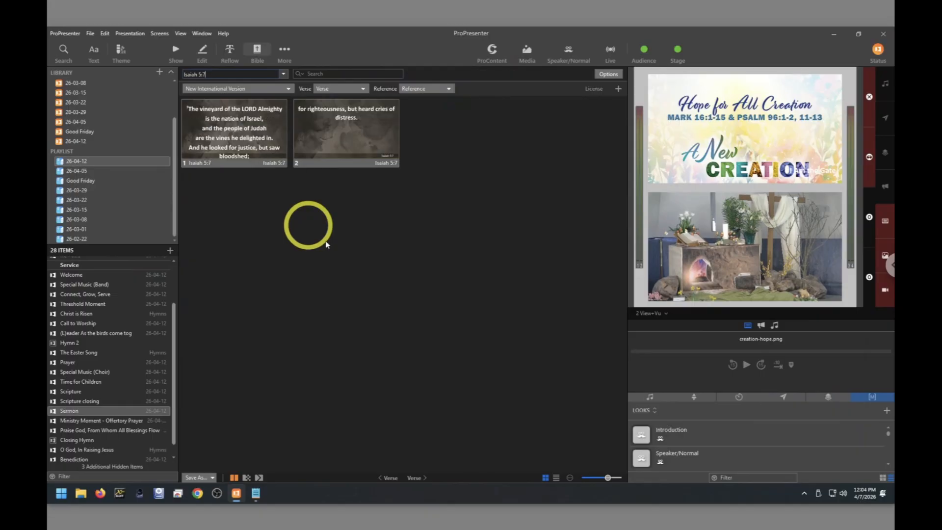
{"action": "left_click", "coordinate": [201, 477]}
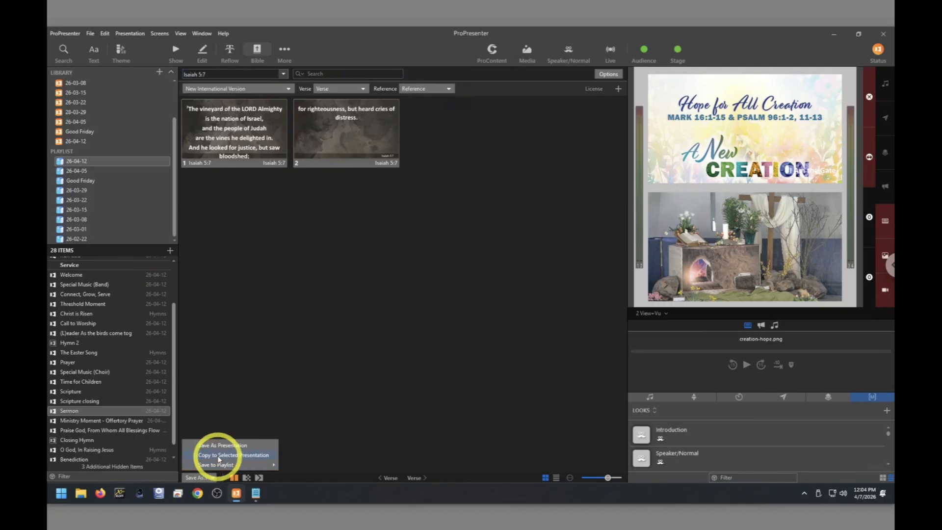
{"action": "left_click", "coordinate": [219, 457]}
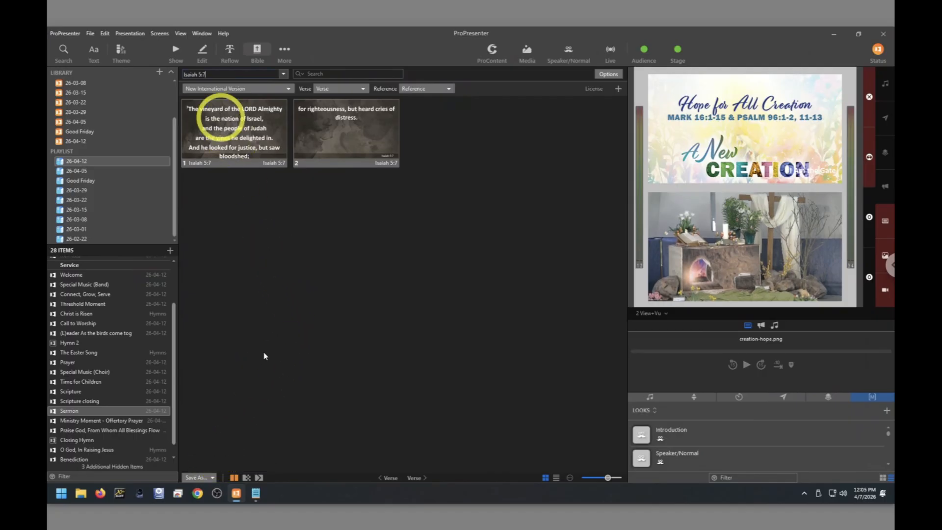
- Switch to Notepad and copy the reference "Galatians 5:22-23" from the note
{"action": "left_click", "coordinate": [255, 493]}
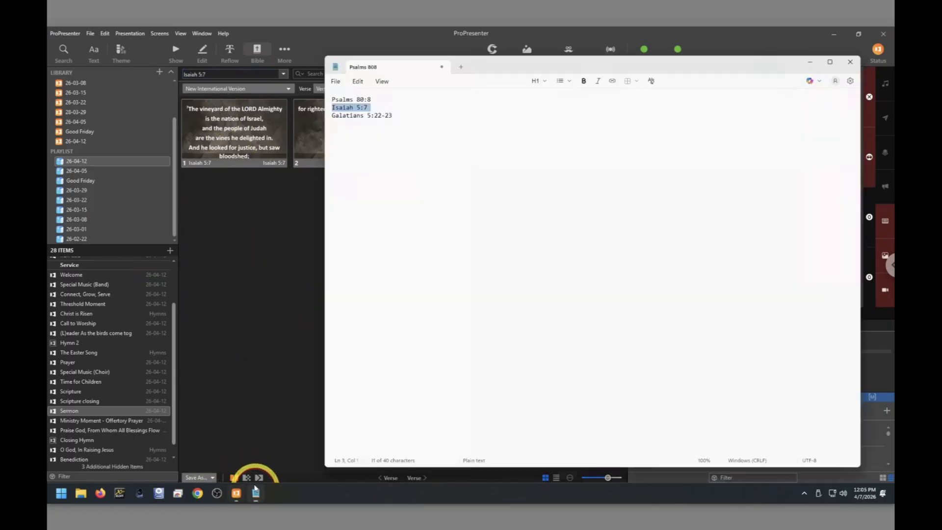
{"action": "triple_click", "coordinate": [356, 117]}
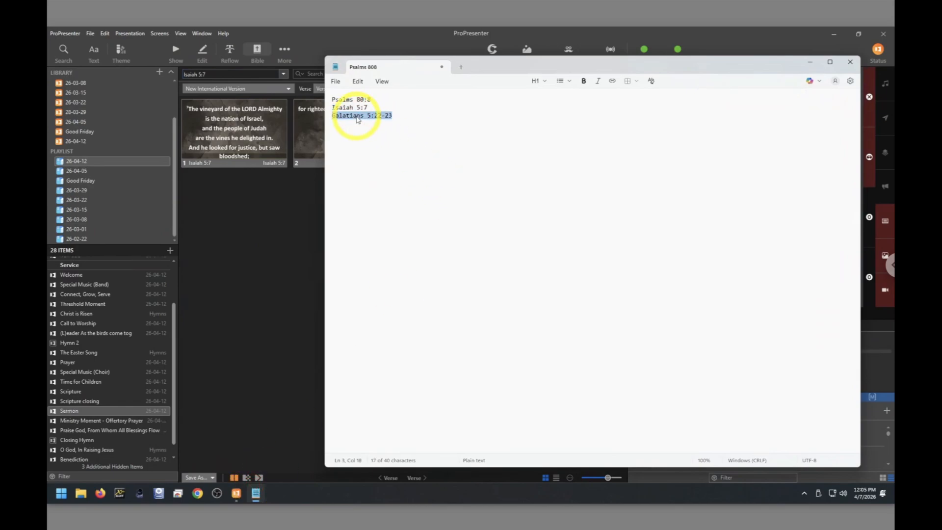
{"action": "key", "text": "ctrl+c"}
- Back in ProPresenter, look up Galatians 5:22-23 and copy its slides to the selected Sermon presentation
{"action": "left_click", "coordinate": [235, 71]}
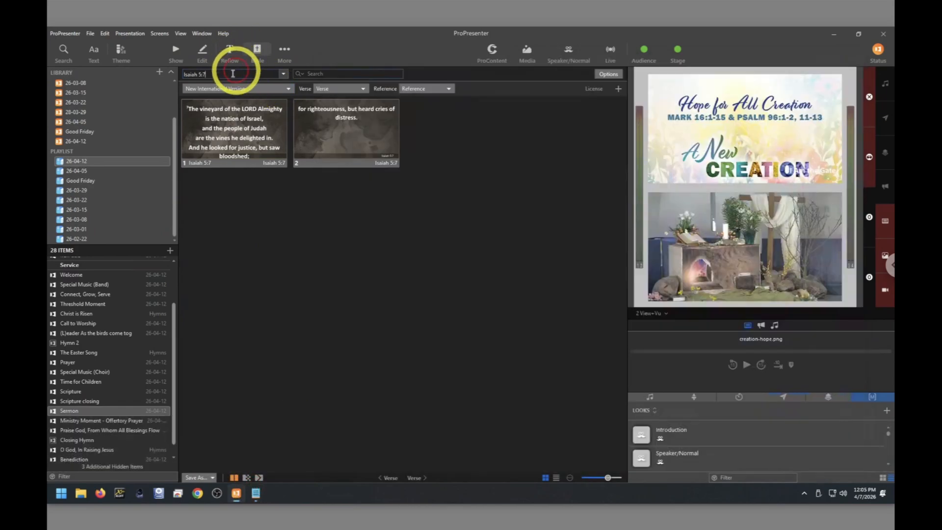
{"action": "key", "text": "ctrl+a"}
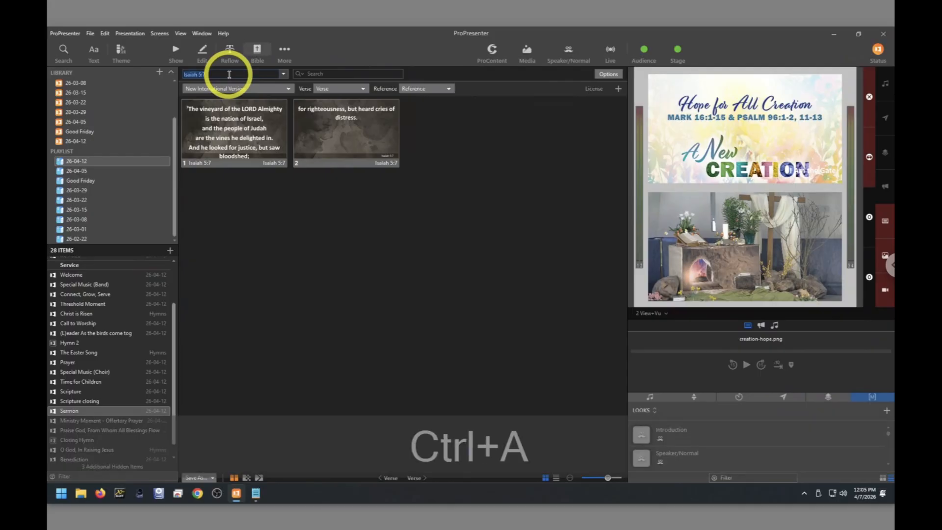
{"action": "key", "text": "ctrl+v"}
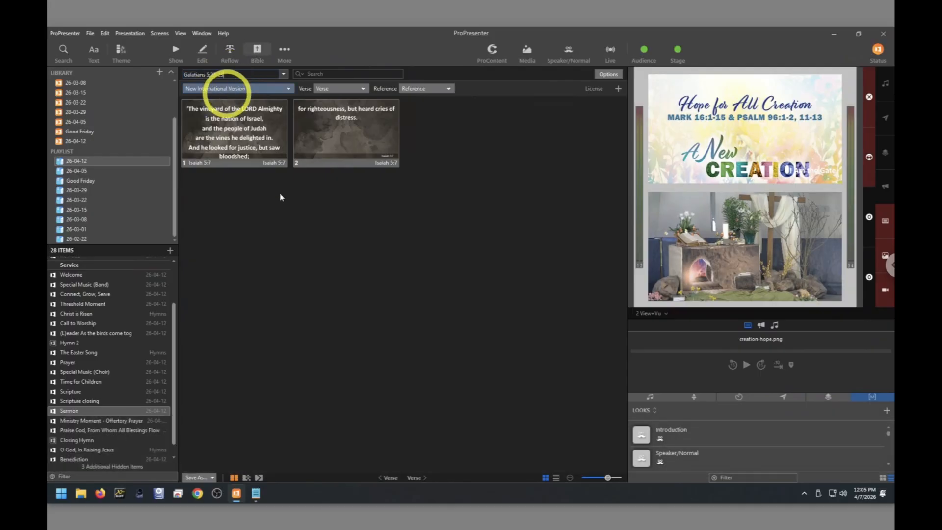
{"action": "key", "text": "Return"}
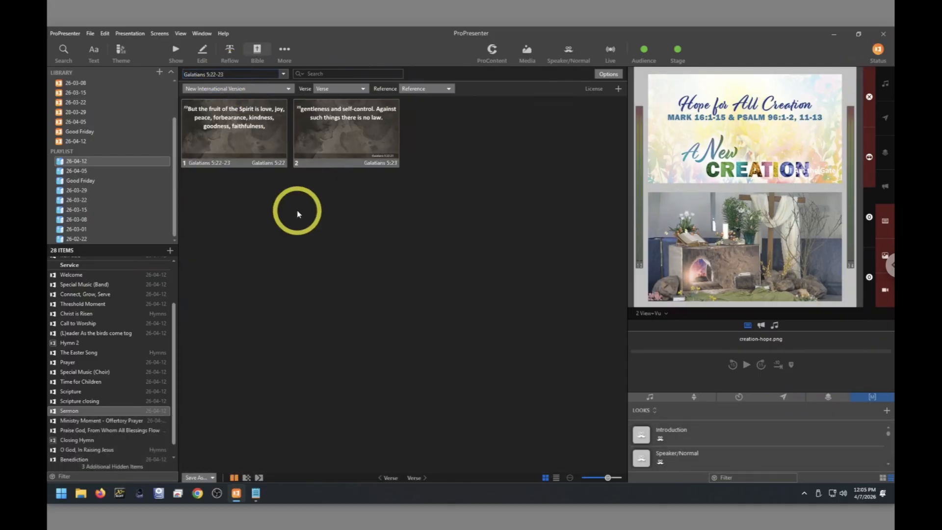
{"action": "left_click", "coordinate": [202, 477]}
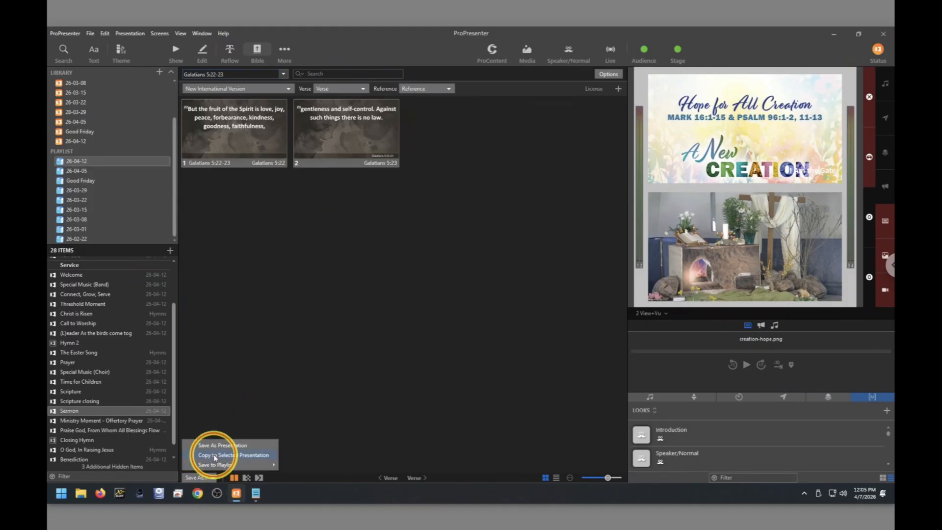
{"action": "left_click", "coordinate": [215, 455]}
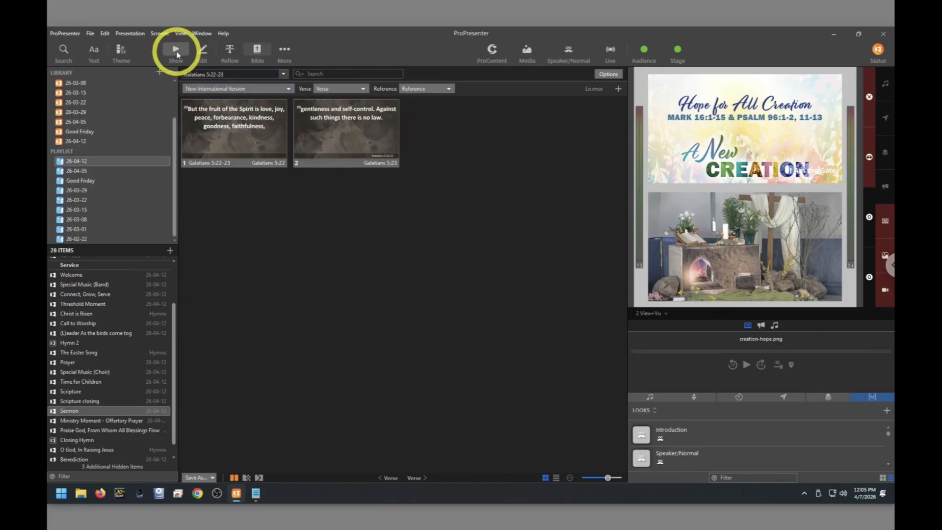
- In the Show view, add the Speaker/Scripture macro from LOOKS to all Sermon scripture slides, from Psalms 80:8 through Galatians 5:23
{"action": "left_click", "coordinate": [175, 50]}
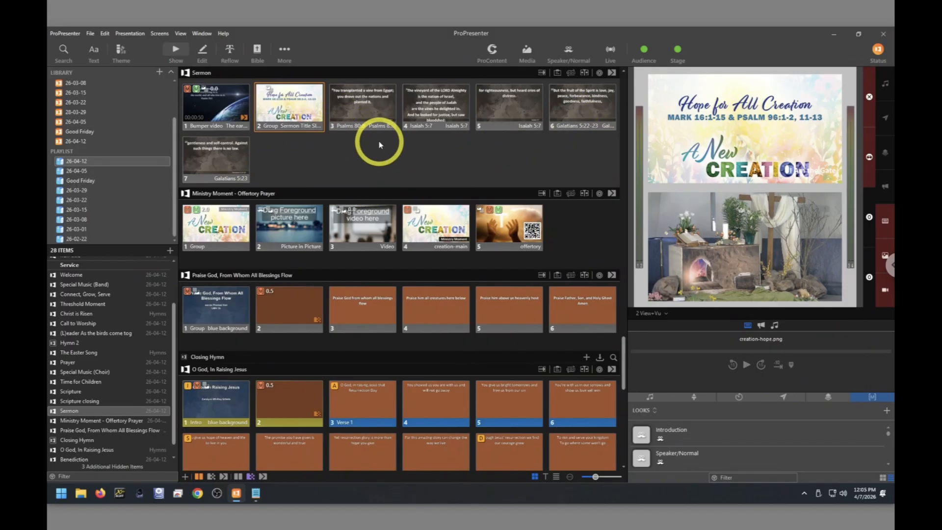
{"action": "left_click", "coordinate": [363, 112]}
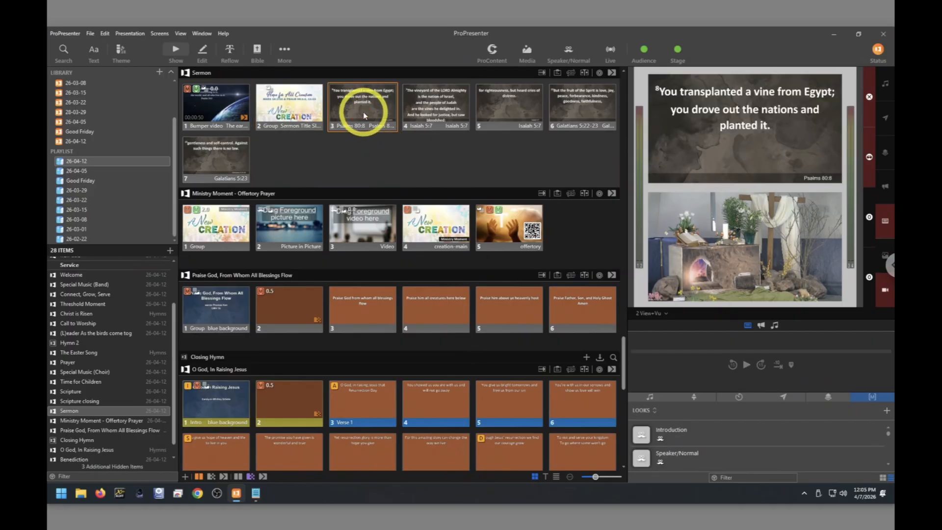
{"action": "left_click", "coordinate": [232, 159], "text": "shift"}
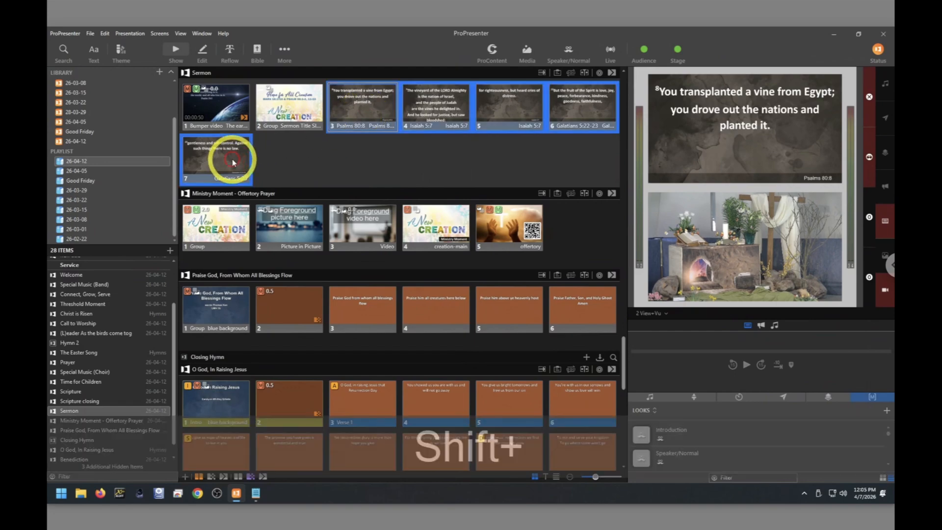
{"action": "right_click", "coordinate": [380, 108], "text": "shift"}
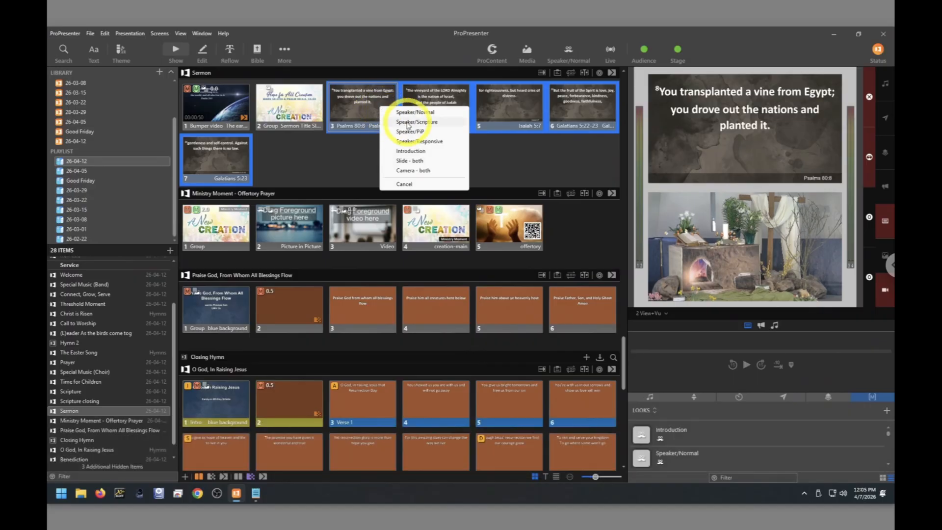
{"action": "right_click", "coordinate": [380, 107]}
{"action": "mouse_move", "coordinate": [409, 182]}
{"action": "mouse_move", "coordinate": [516, 299]}
{"action": "mouse_move", "coordinate": [607, 328]}
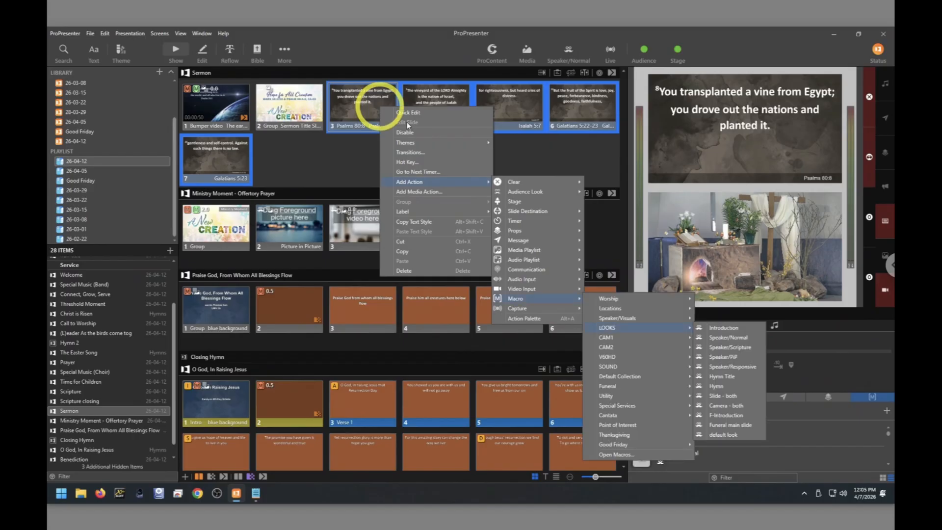
{"action": "left_click", "coordinate": [730, 348]}
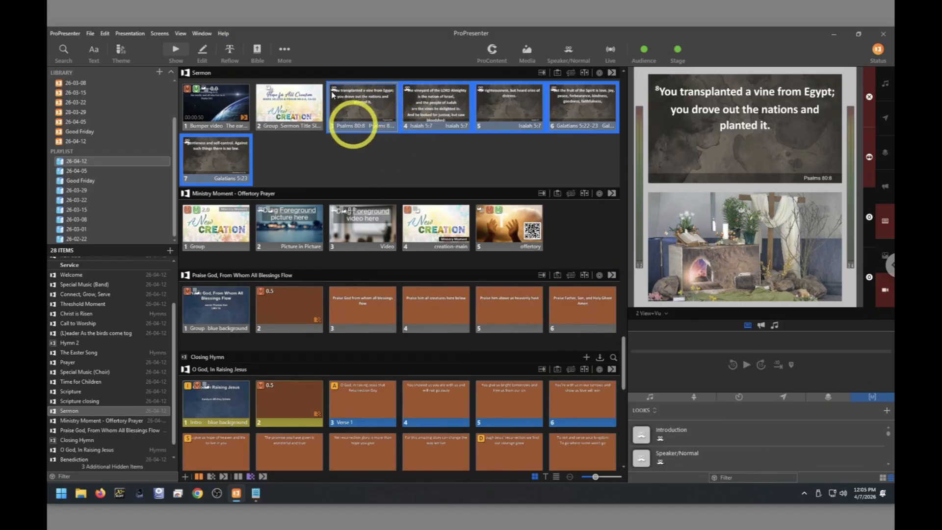
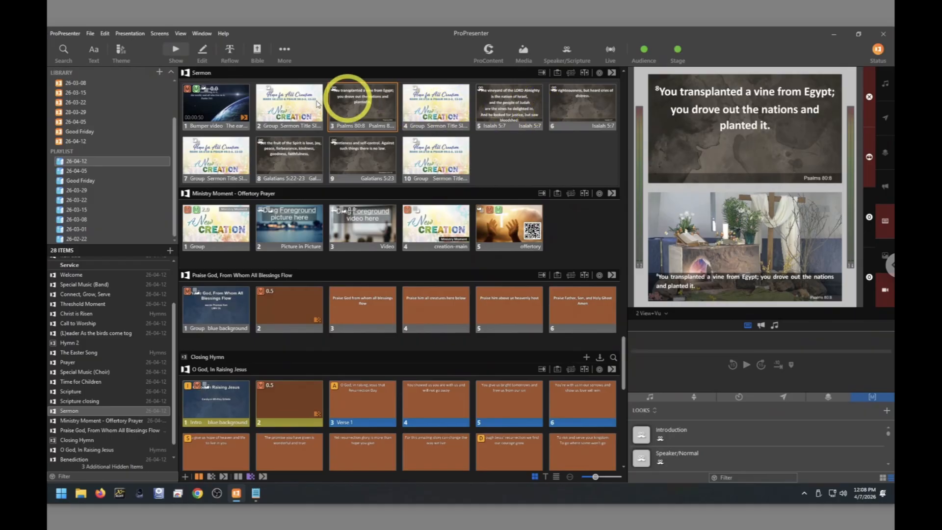
- In the Reflow Editor, split Isaiah 5:7 before "And he looked for justice" and join "for righteousness" to the line ending "bloodshed;"
{"action": "left_click", "coordinate": [229, 52]}
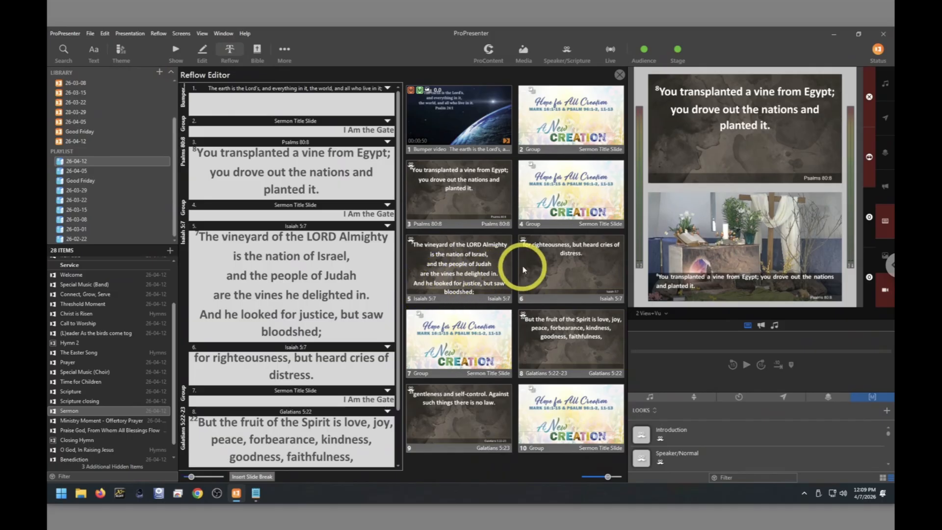
{"action": "left_click", "coordinate": [202, 315]}
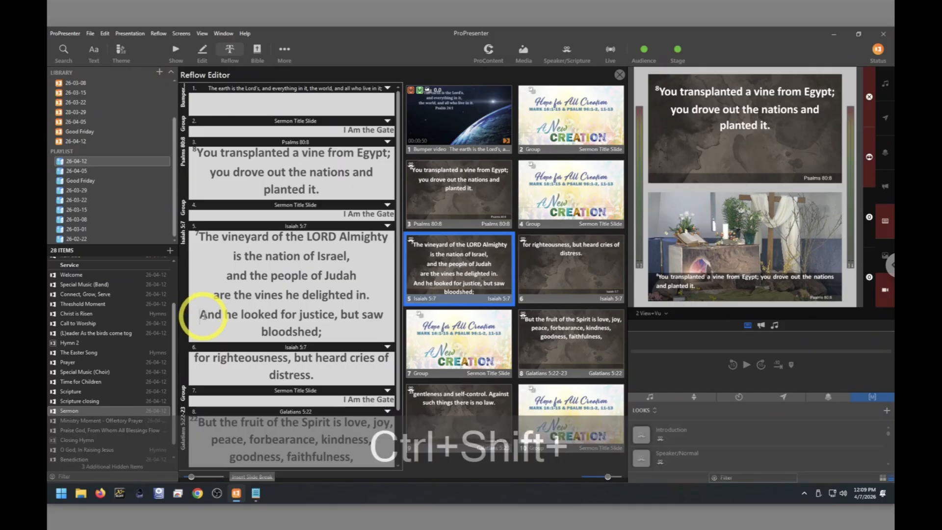
{"action": "key", "text": "ctrl+shift+Return"}
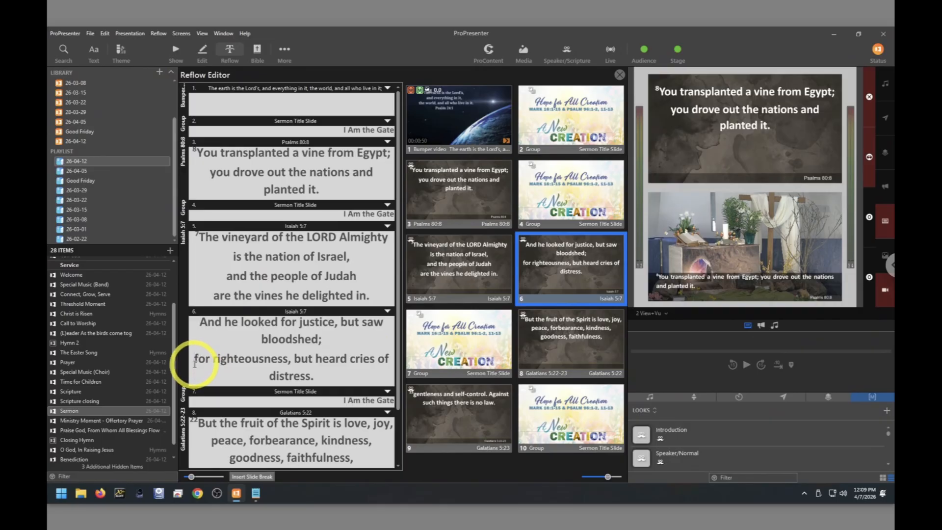
{"action": "key", "text": "BackSpace"}
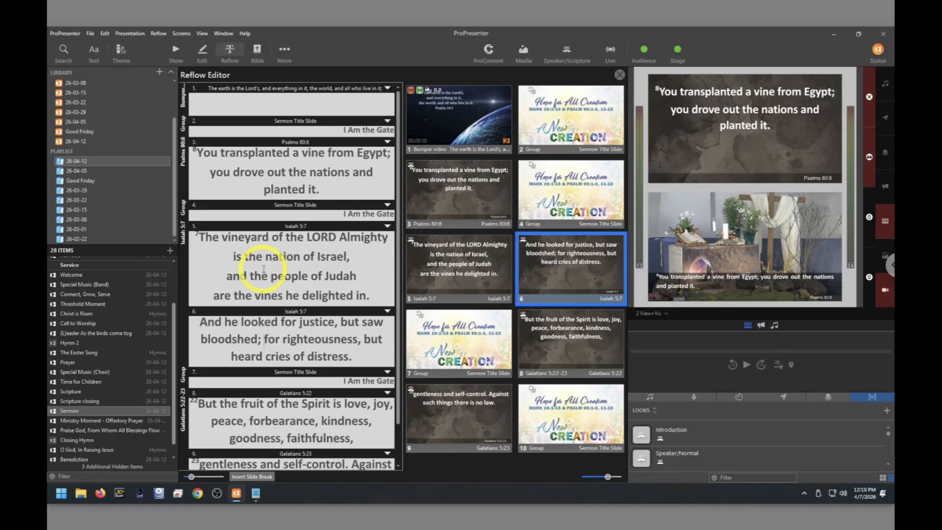
- Merge the Galatians 5:23 slide, starting "gentleness and self-control", into the preceding Galatians 5:22 slide
{"action": "scroll", "coordinate": [263, 269], "scroll_direction": "down", "scroll_amount": 1}
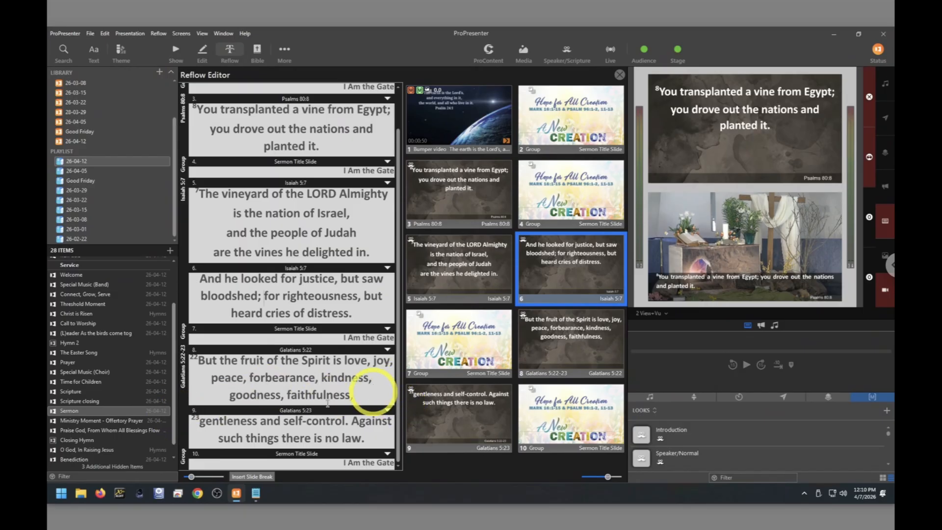
{"action": "left_click", "coordinate": [193, 420]}
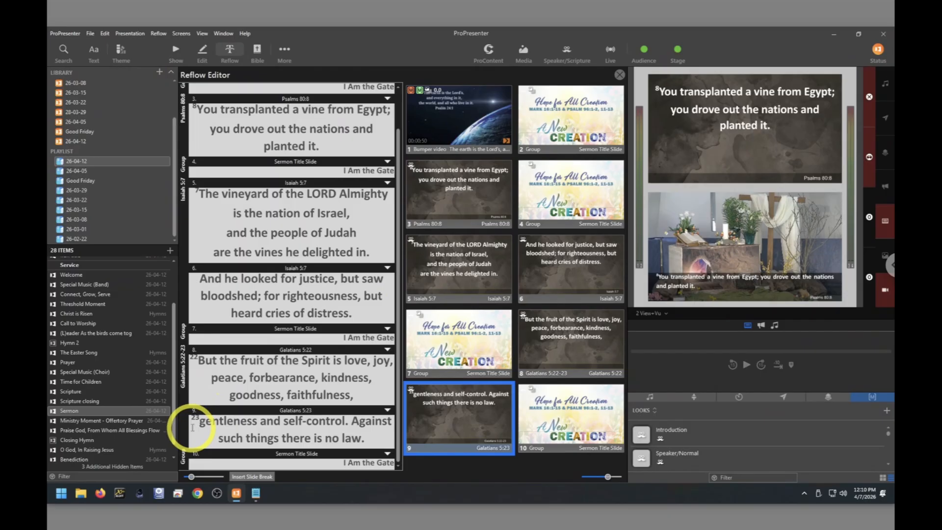
{"action": "key", "text": "BackSpace"}
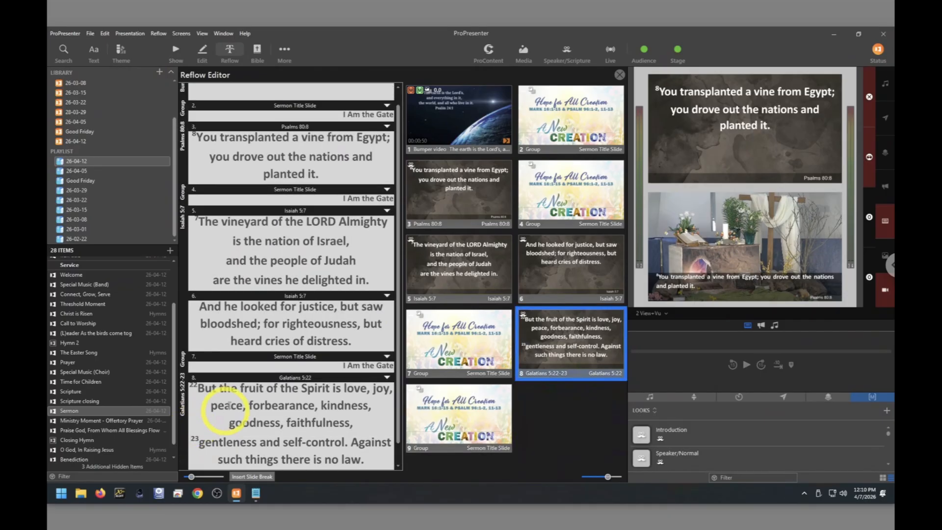
{"action": "scroll", "coordinate": [231, 405], "scroll_direction": "down", "scroll_amount": 1}
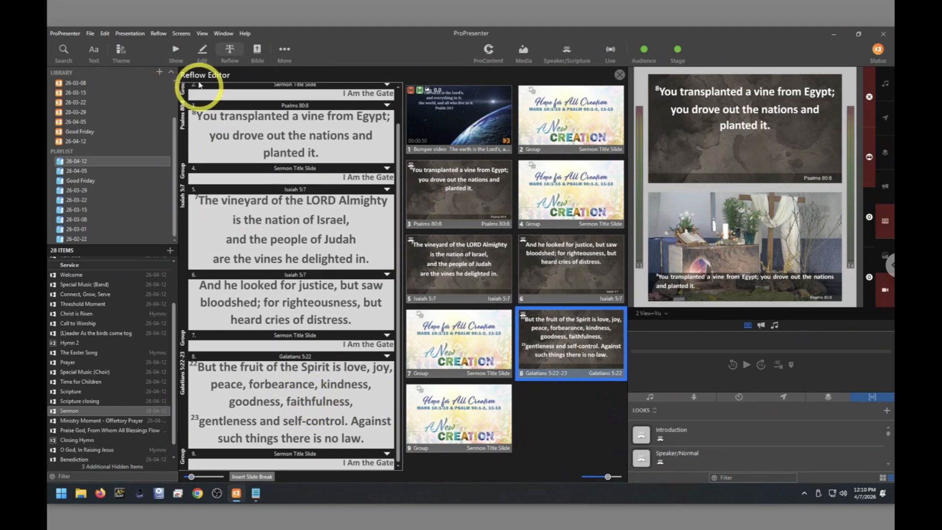
- Return to the Show view and present the Sermon slides in order, from the first title slide through Galatians 5:22-23, to check the outputs
{"action": "left_click", "coordinate": [176, 50]}
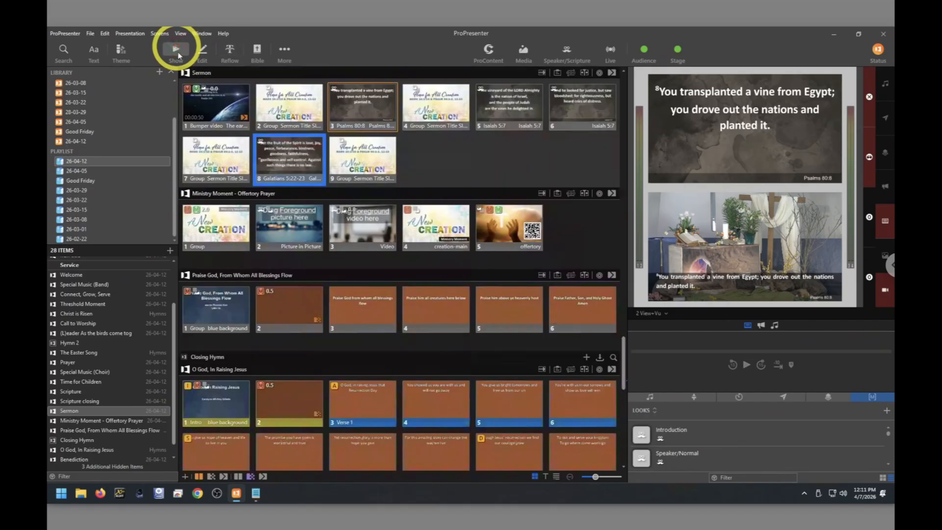
{"action": "left_click", "coordinate": [308, 107]}
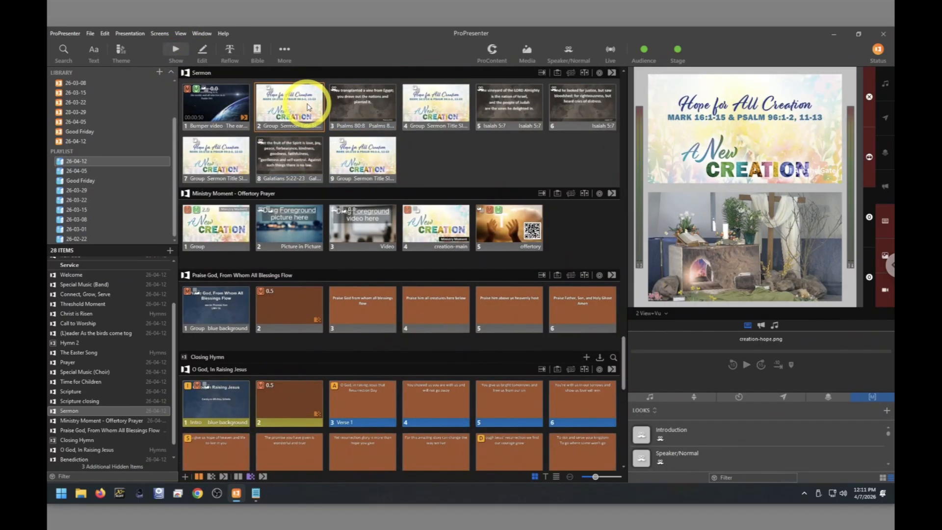
{"action": "key", "text": "Right"}
{"action": "key", "text": "Right"}
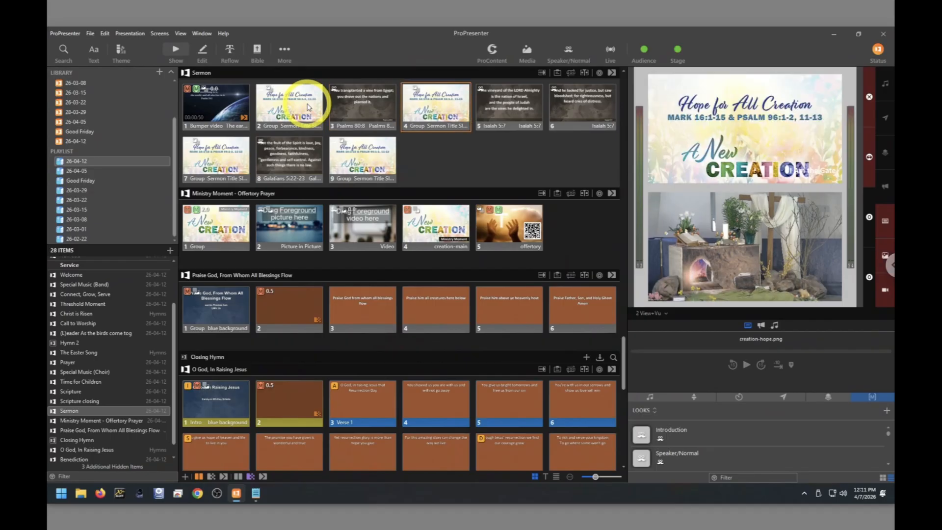
{"action": "key", "text": "Right"}
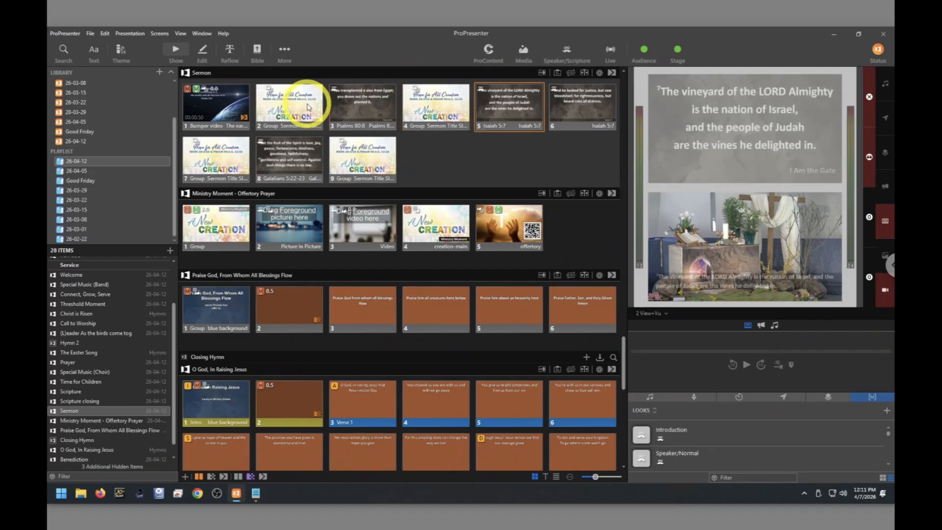
{"action": "key", "text": "Right"}
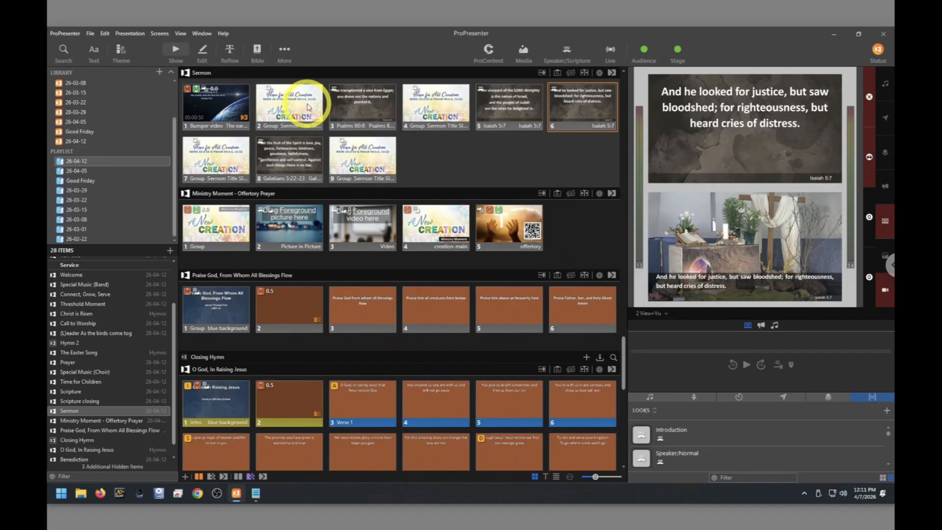
{"action": "key", "text": "Right"}
{"action": "key", "text": "Right"}
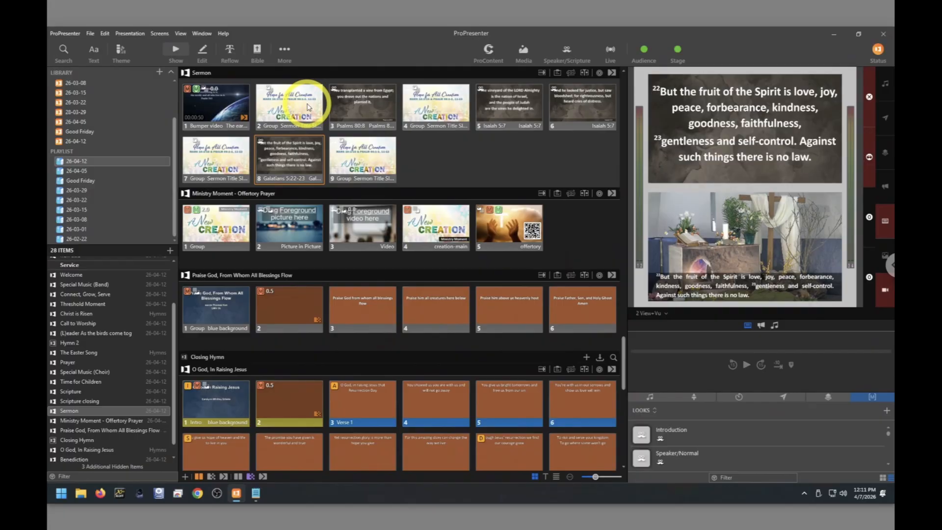
- Present the Psalms 80:8 slide, then run from the first title slide to Isaiah 5:7 to check the outputs without the Speaker/Scripture macro
{"action": "left_click", "coordinate": [346, 111]}
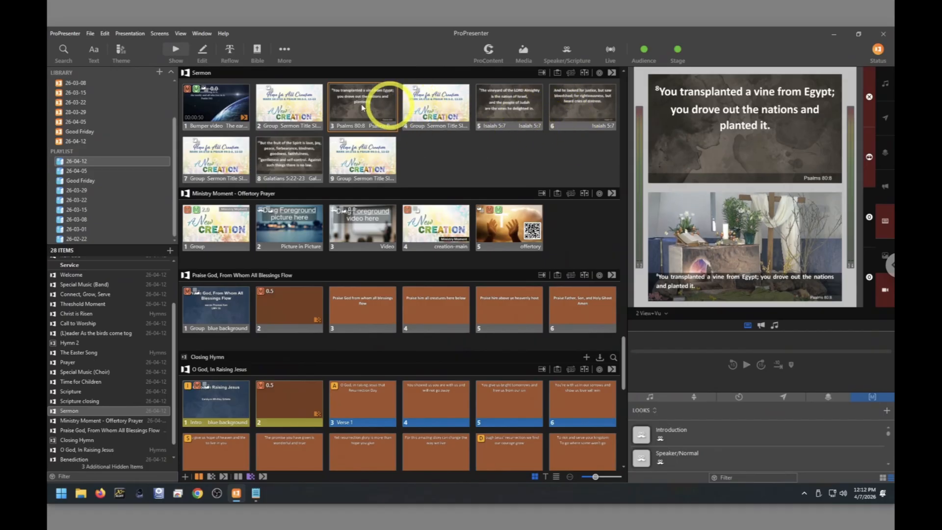
{"action": "left_click", "coordinate": [301, 107]}
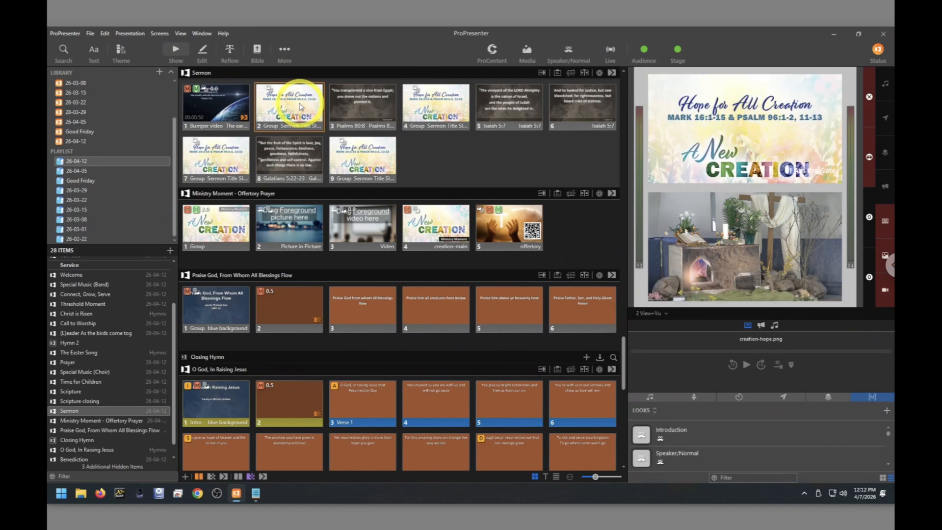
{"action": "key", "text": "Right"}
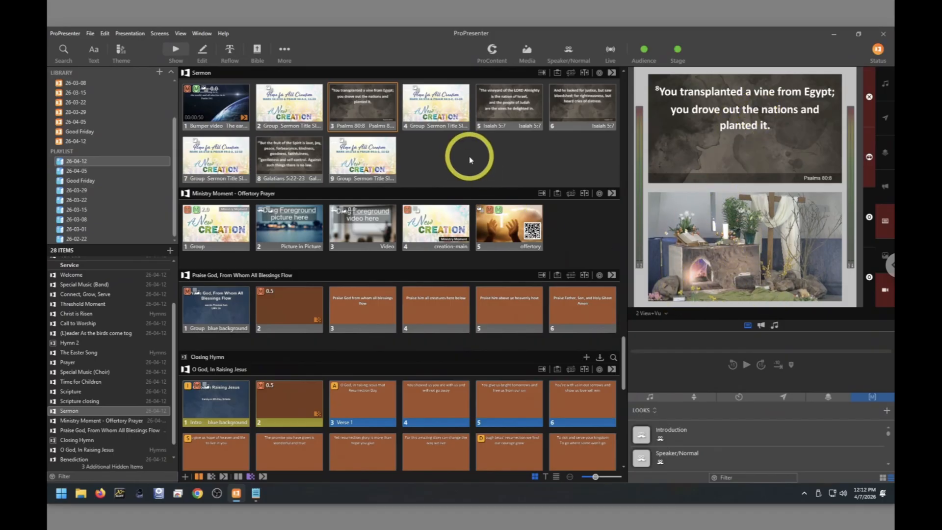
{"action": "key", "text": "Right"}
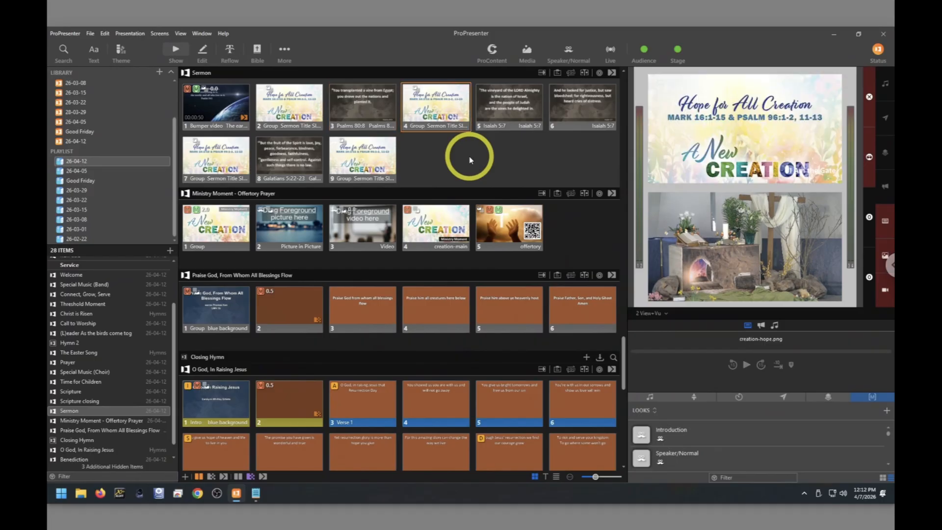
{"action": "key", "text": "Right"}
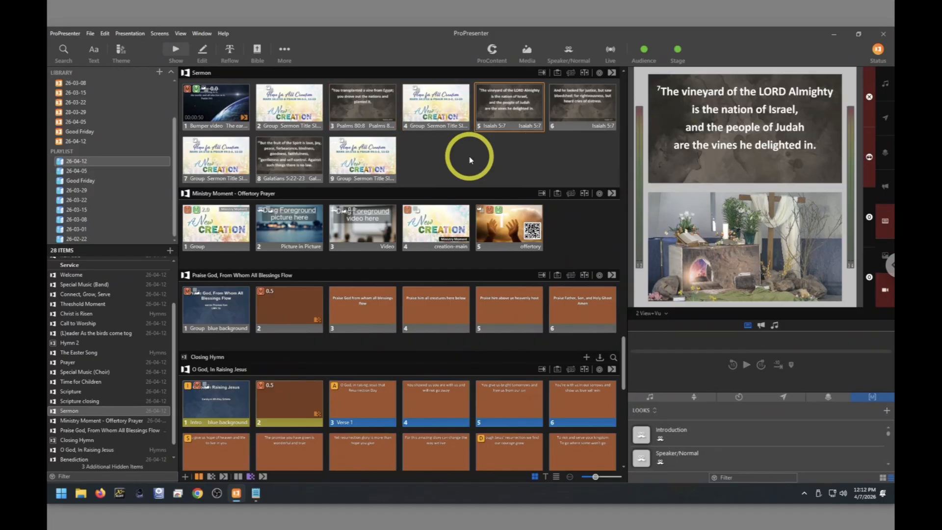
- Select all the Sermon scripture slides together: Psalms 80:8, both Isaiah 5:7 slides and Galatians 5:22-23
{"action": "left_click", "coordinate": [360, 110], "text": "ctrl"}
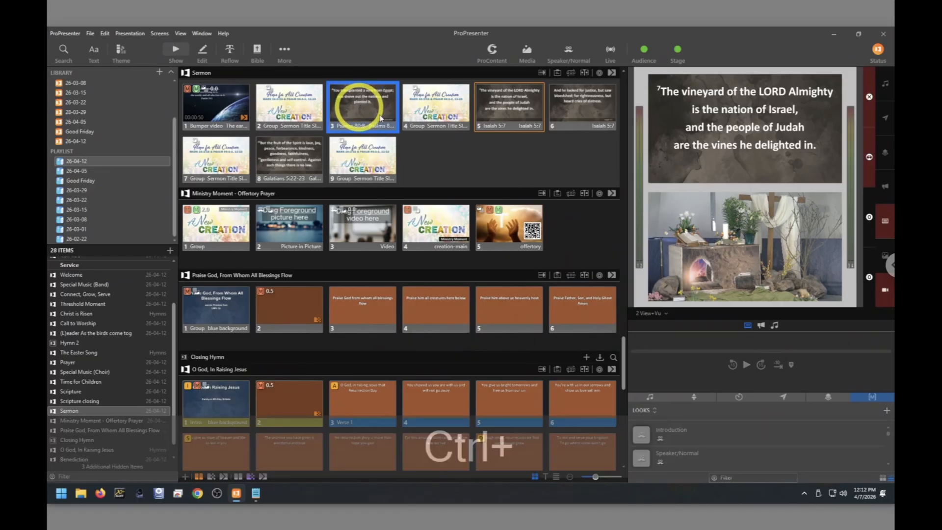
{"action": "left_click", "coordinate": [496, 112], "text": "ctrl"}
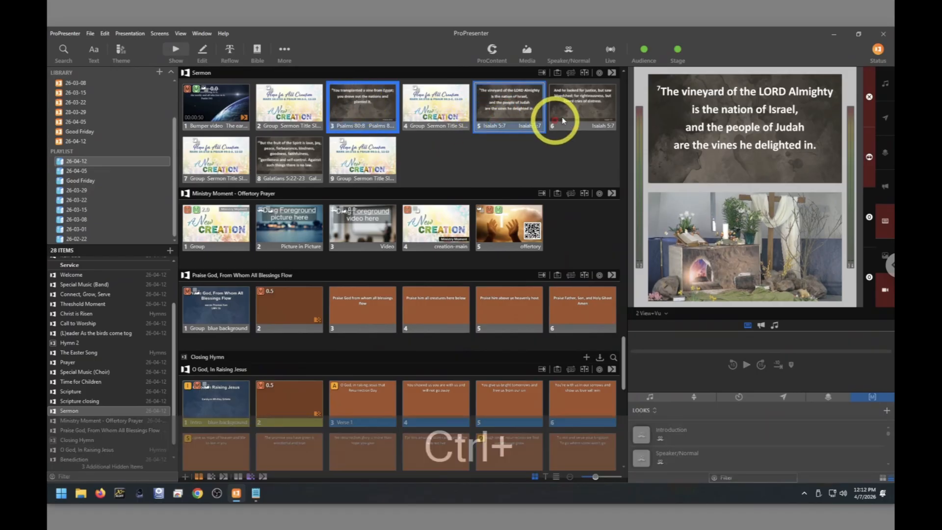
{"action": "left_click", "coordinate": [577, 108], "text": "ctrl"}
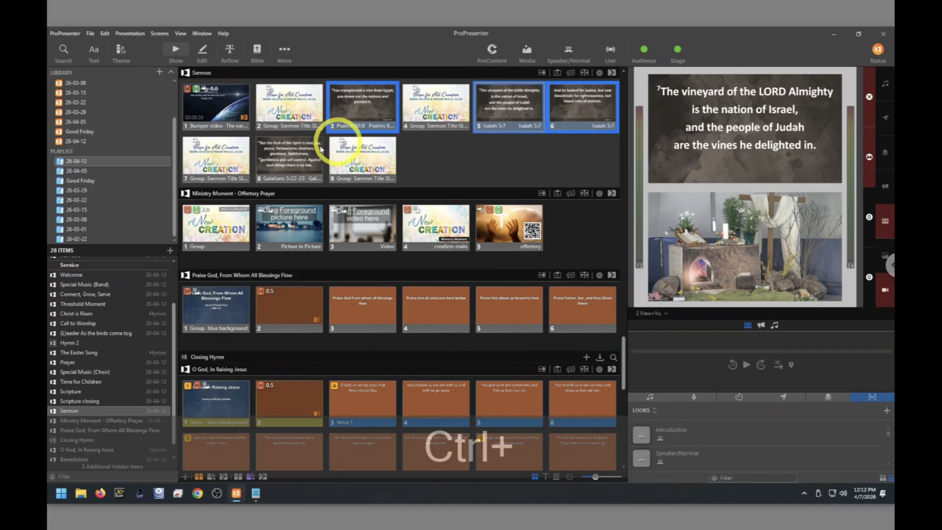
{"action": "left_click", "coordinate": [301, 155], "text": "ctrl"}
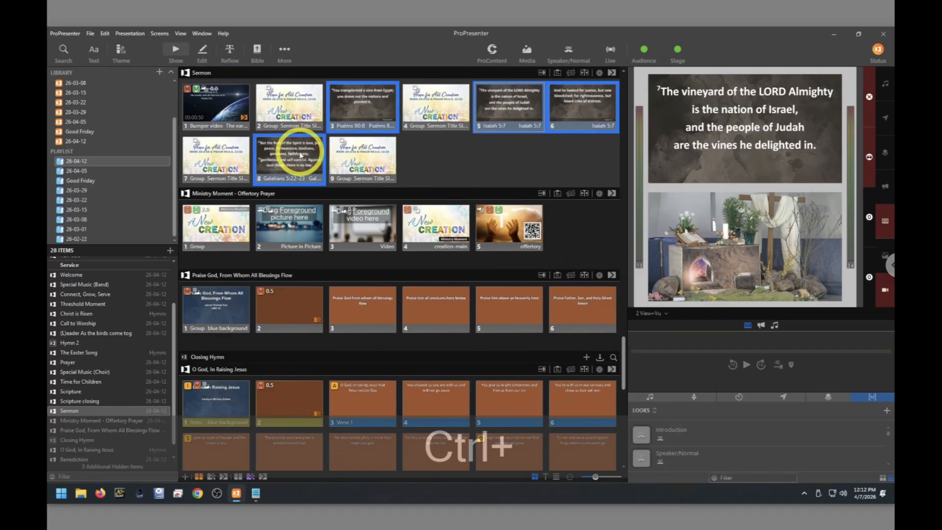